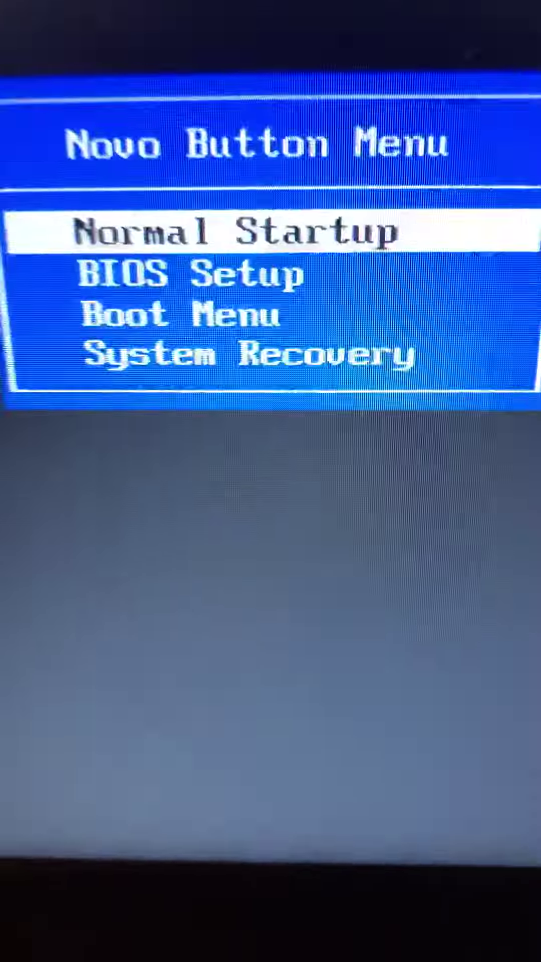
Step: Move the Novo Button Menu selection down to Boot Menu
key(Down)
key(Down)
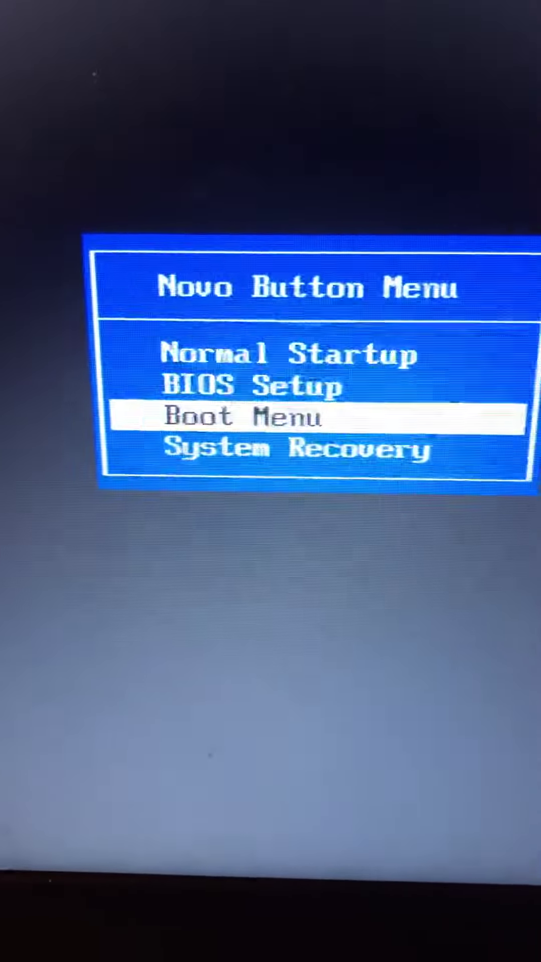